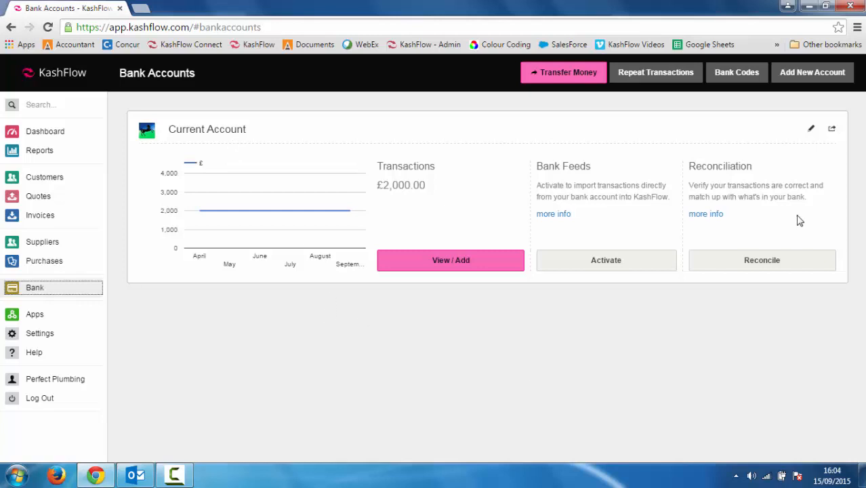
Step: Add a new bank account named "Expense Account" with the Piggy Bank icon and save it
left_click(808, 79)
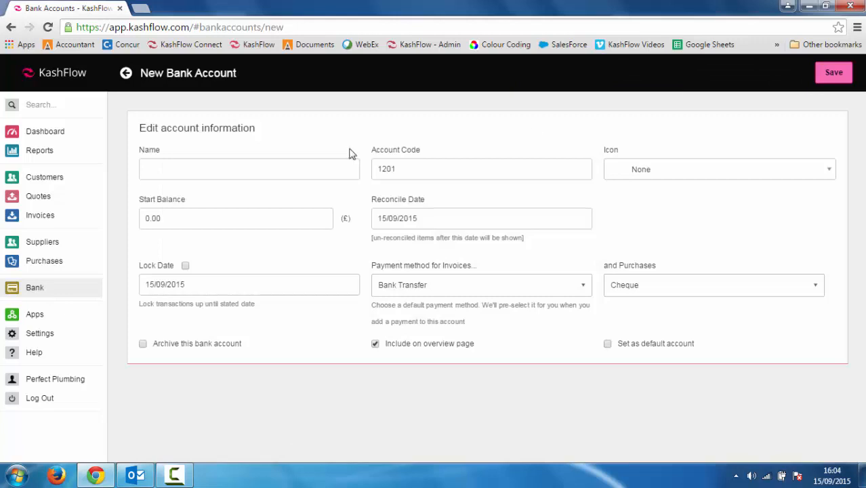
left_click(271, 171)
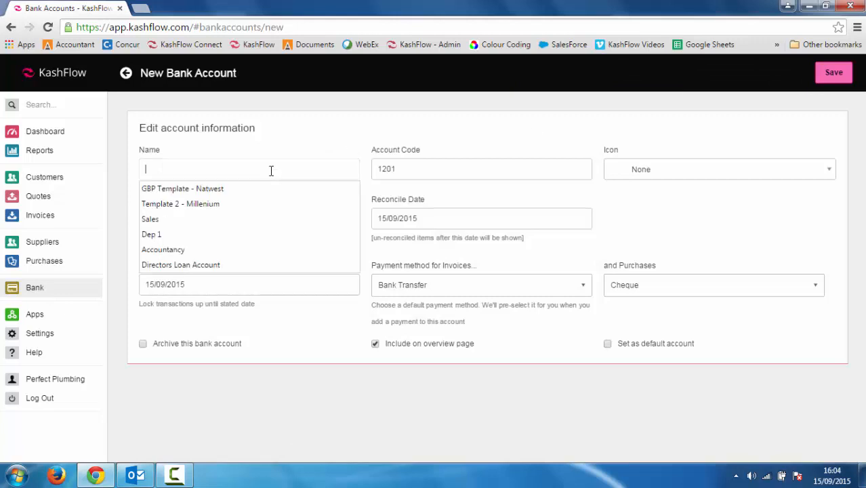
type("Expense Account")
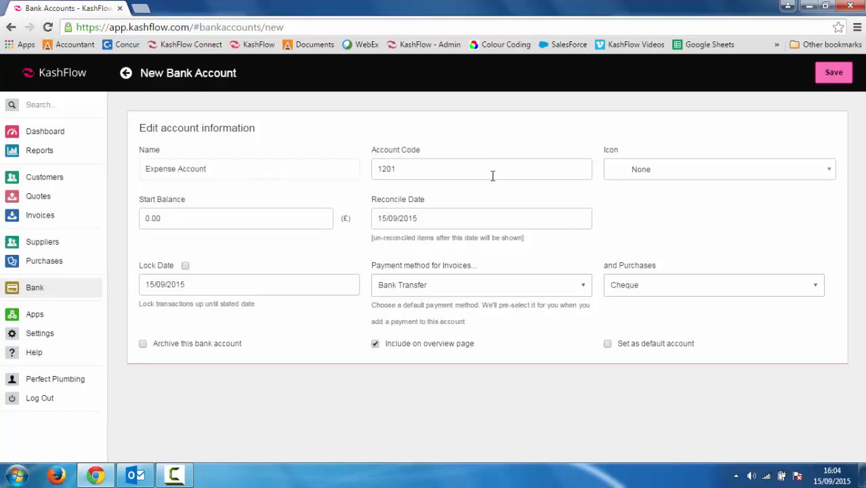
left_click(696, 174)
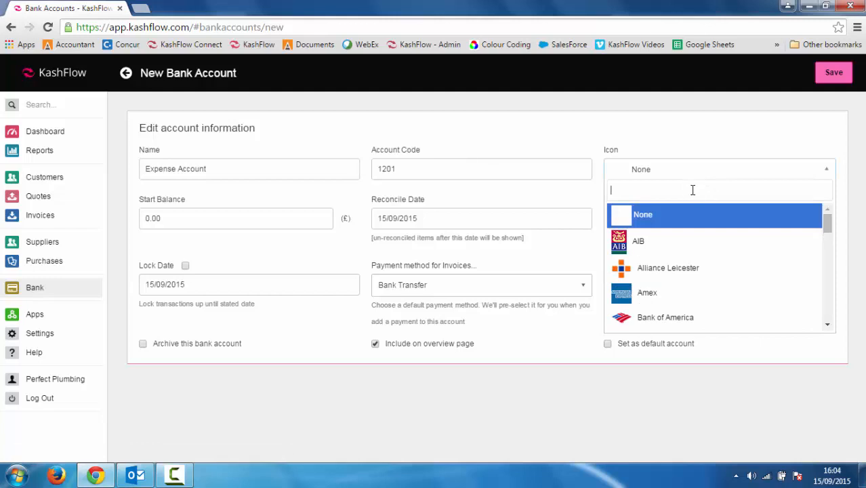
type("pig")
left_click(667, 226)
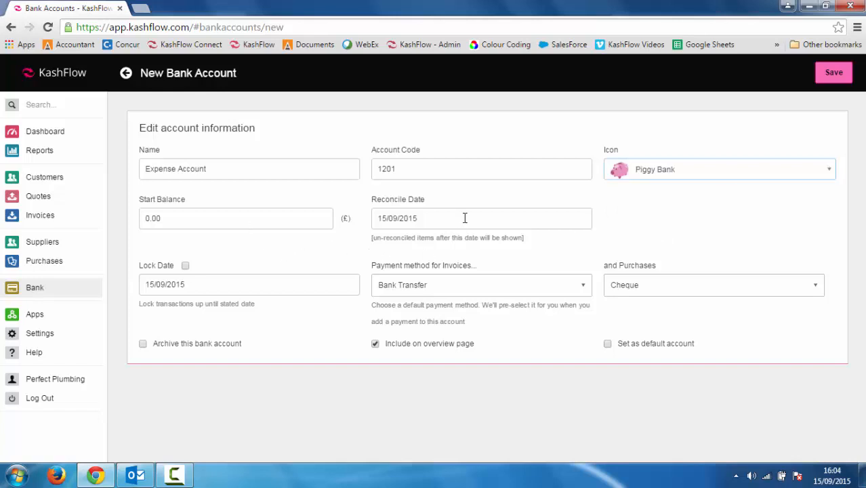
left_click(824, 81)
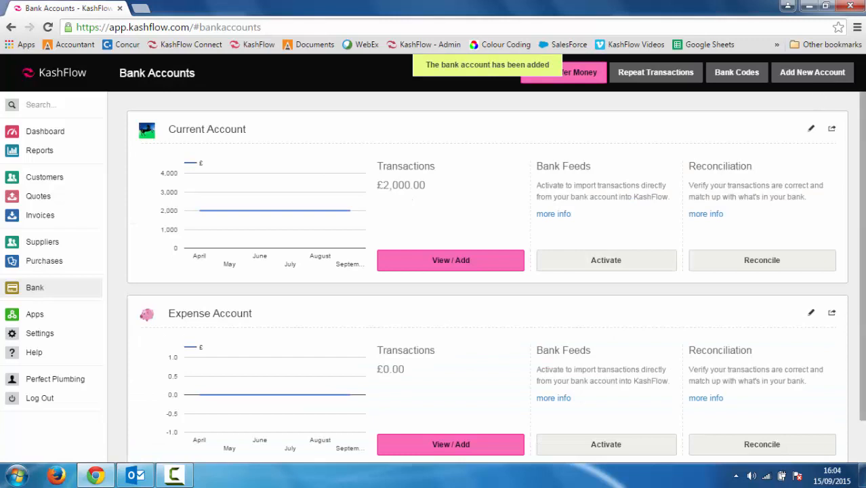
Step: Open the Expense Account's transactions from the dashboard's financial overview
left_click_drag(862, 159, 863, 183)
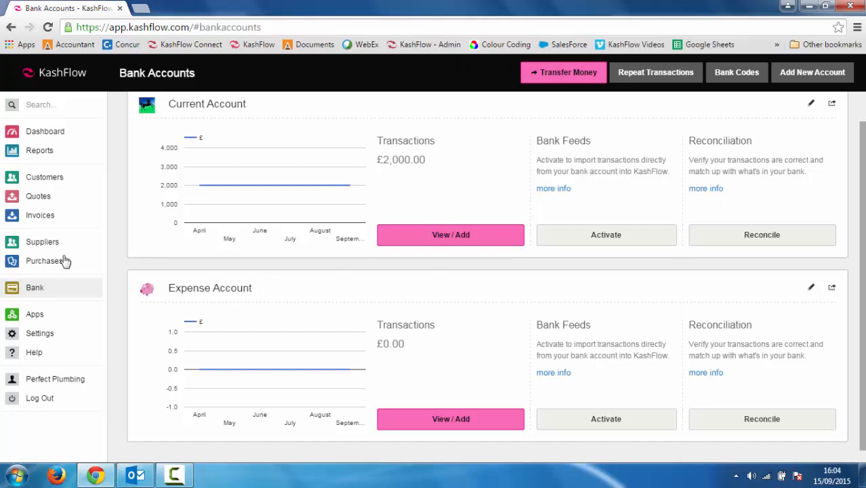
left_click(39, 134)
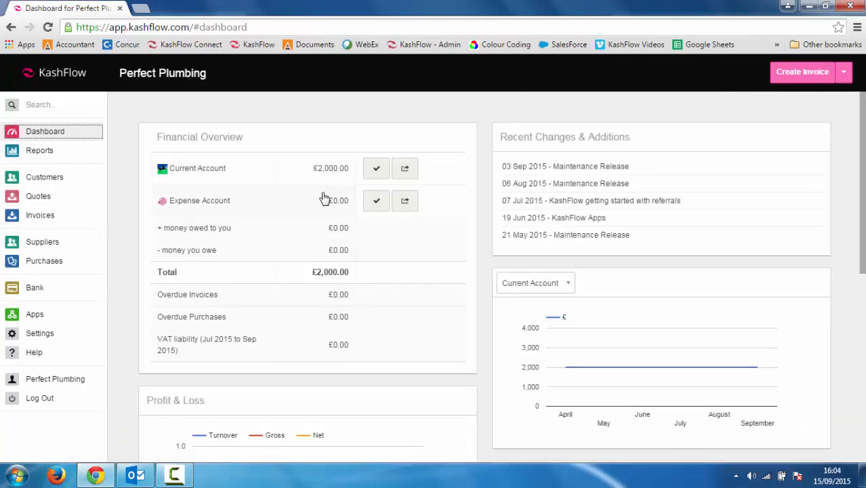
left_click(240, 200)
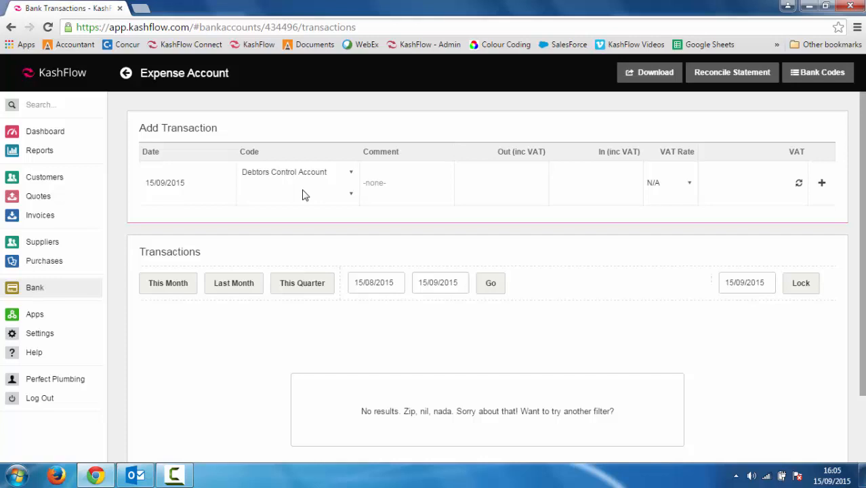
Step: Date the new Expense Account transaction 01/09/2015 and assign it the Hotels code
left_click(206, 183)
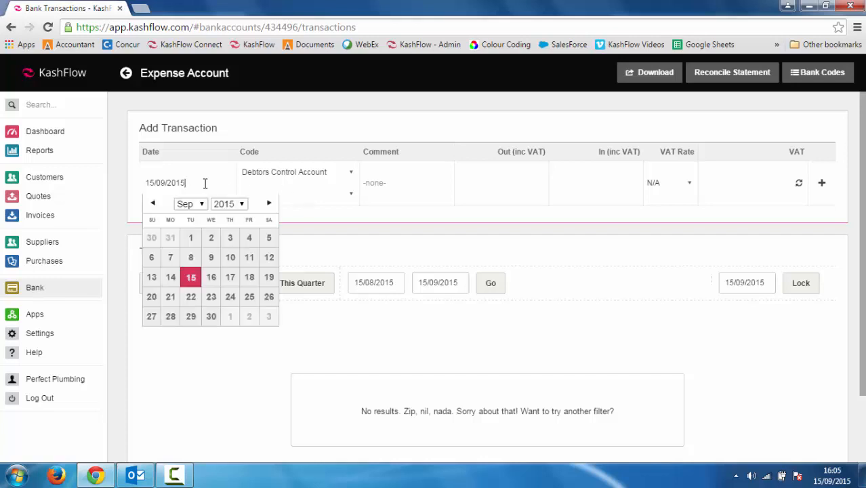
left_click(191, 238)
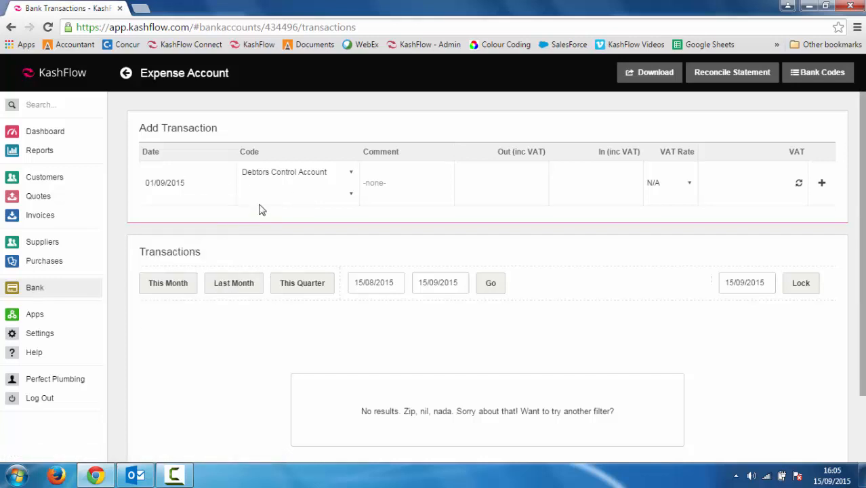
left_click(350, 176)
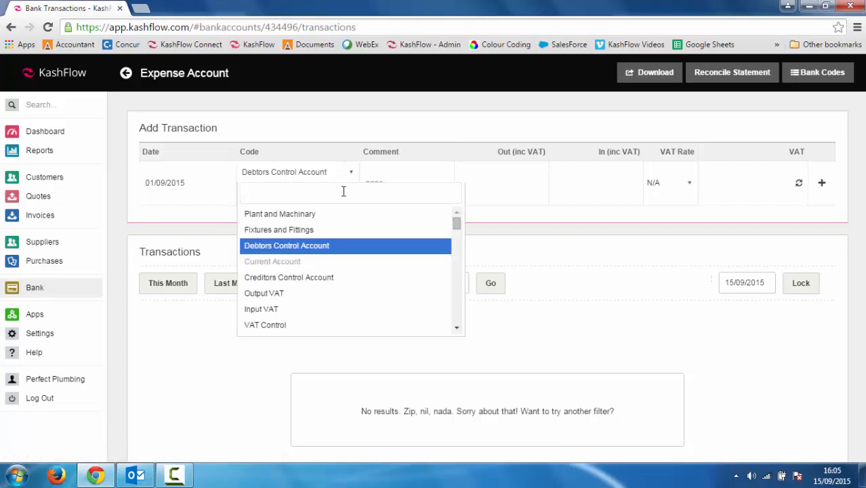
type("hot")
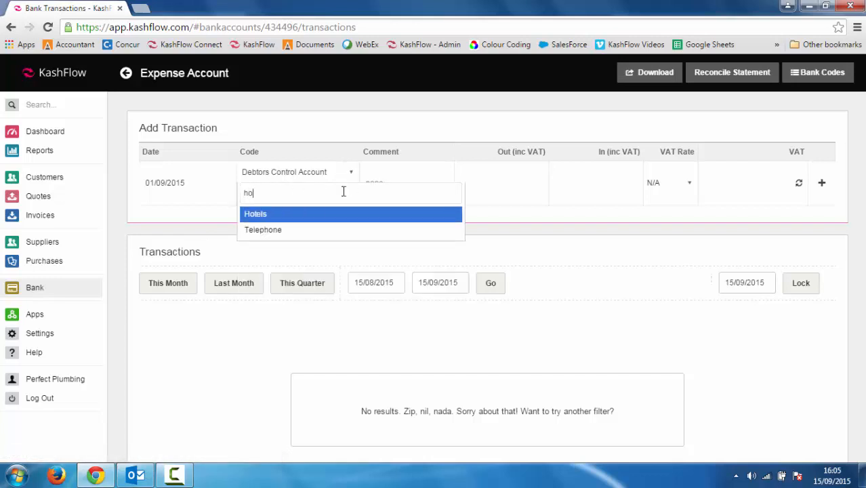
left_click(332, 216)
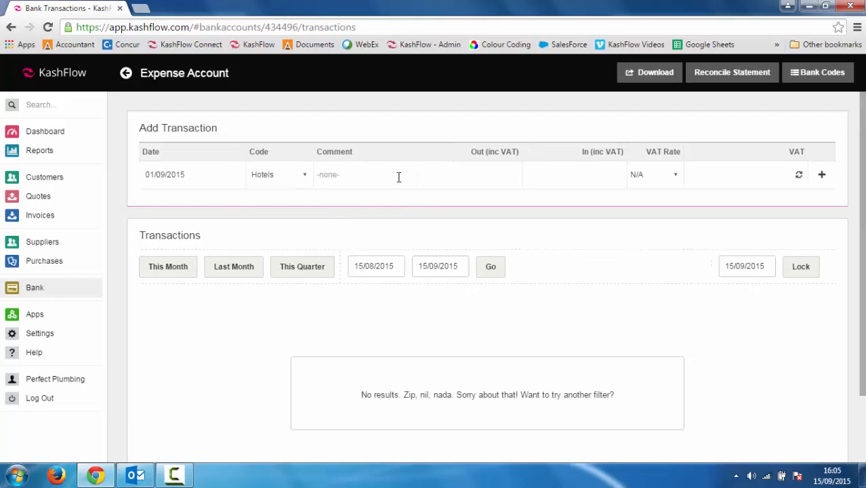
Step: Enter the comment "Hotel in London" and 100 going out including VAT, set its VAT rate, and record the hotel transaction
type("Hotel in London")
key("Tab")
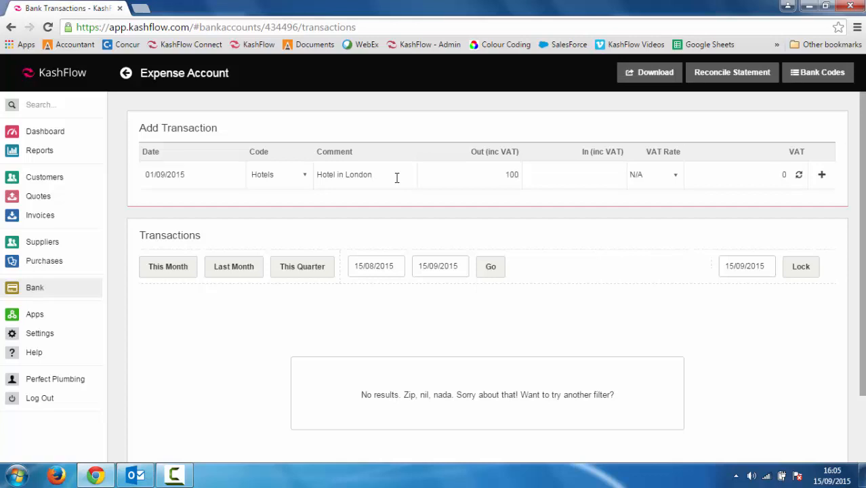
key("2")
left_click(822, 177)
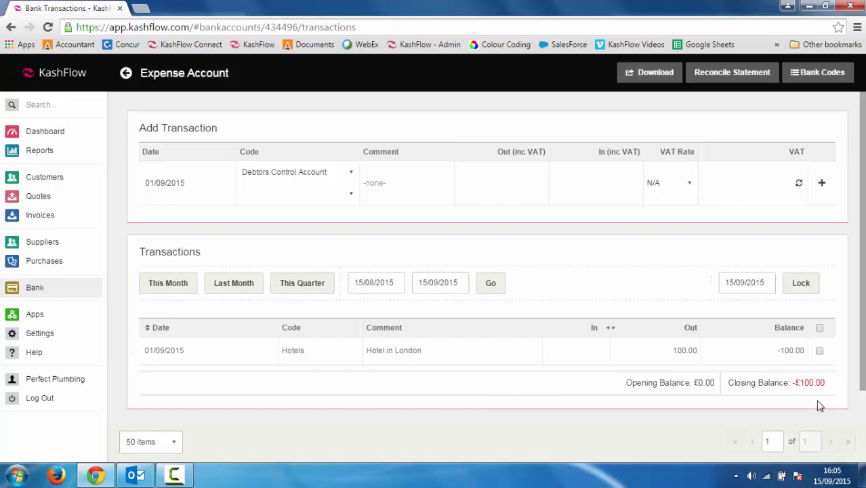
Step: Date the next transaction 03/09/2015 and assign it the Subsistence code
left_click(191, 183)
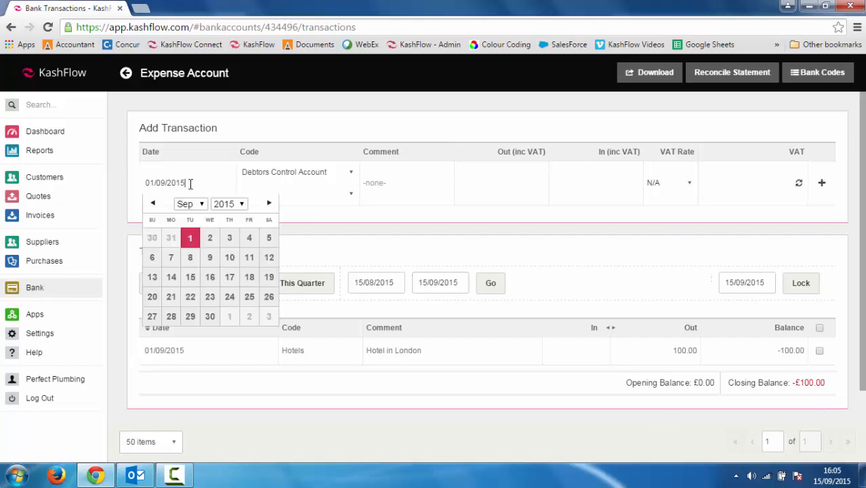
left_click(229, 238)
left_click(325, 174)
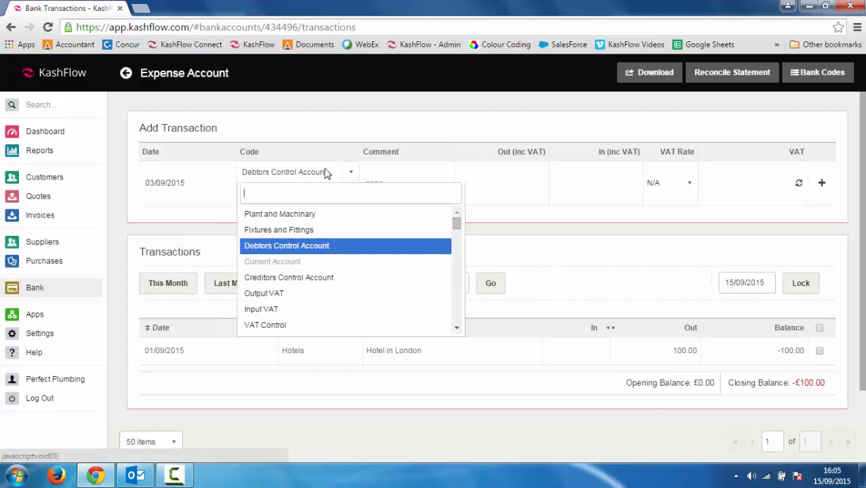
type("sub")
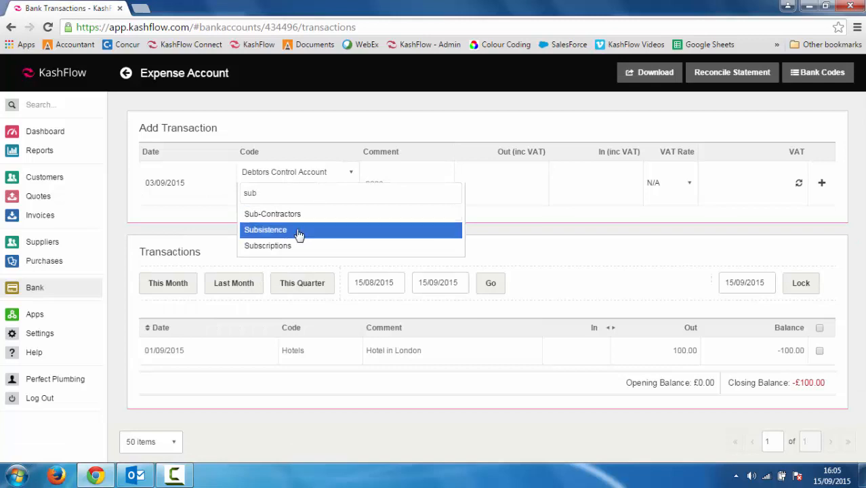
left_click(298, 234)
Step: Comment the subsistence transaction "Evening Meal" with 15.99 going out at 20% VAT, and record it
left_click(363, 175)
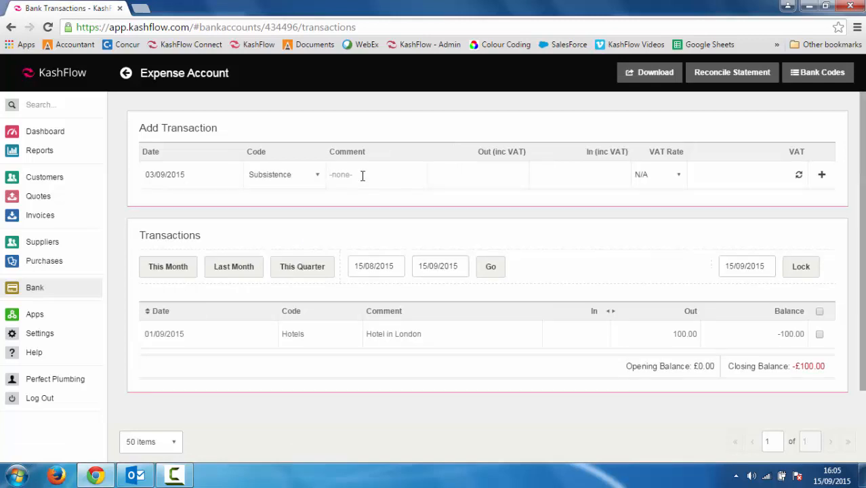
type("Evening Meal")
key("Tab")
key("Tab")
key("2")
key("0")
key("Tab")
left_click(821, 175)
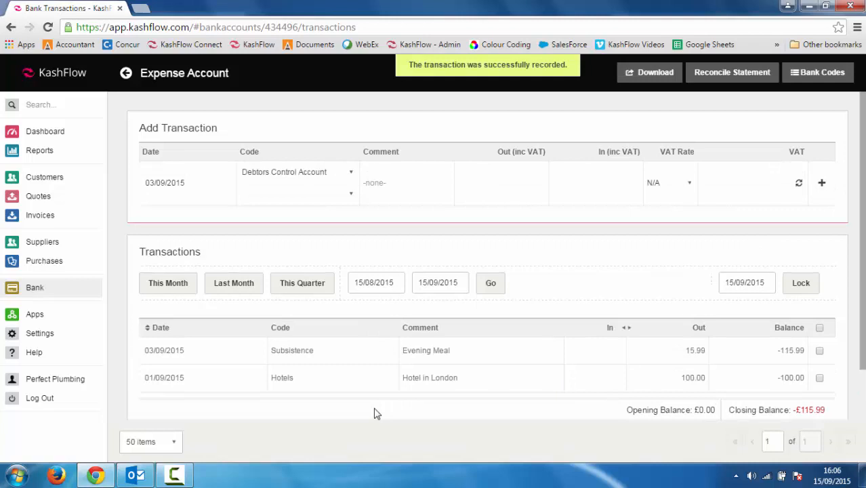
Step: Date a third transaction 15/09/2015 and assign it the Travel code
left_click(196, 187)
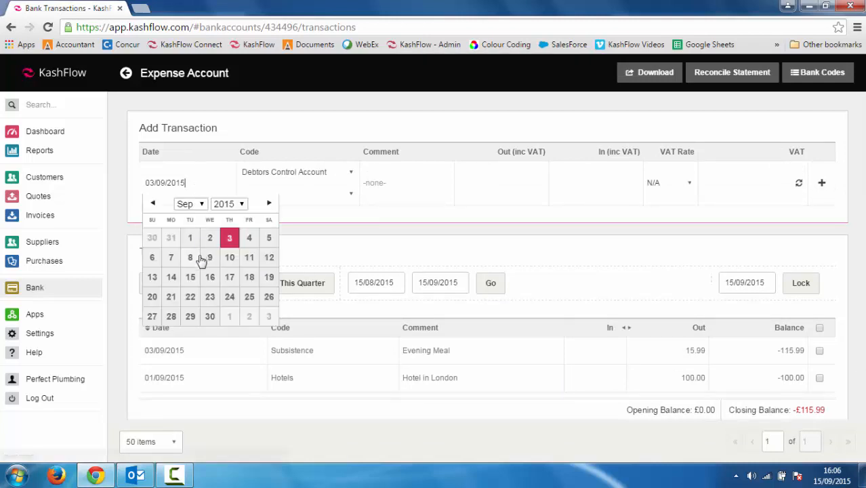
left_click(190, 276)
left_click(323, 173)
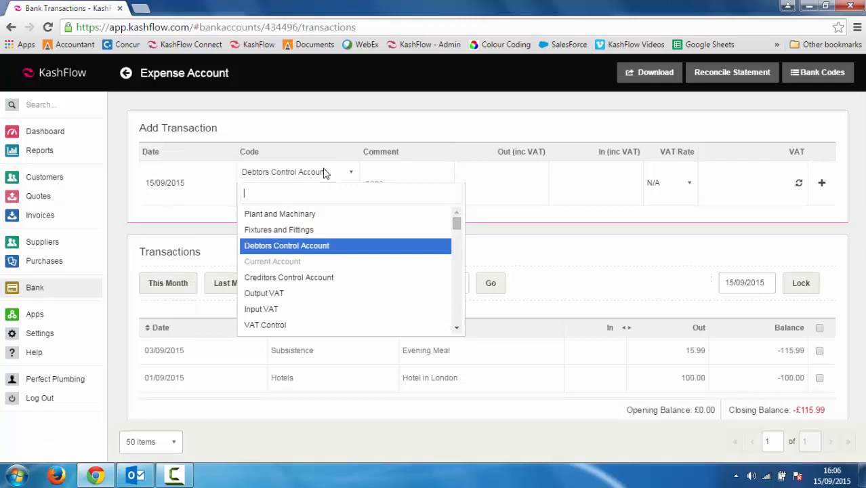
type("trav")
left_click(302, 214)
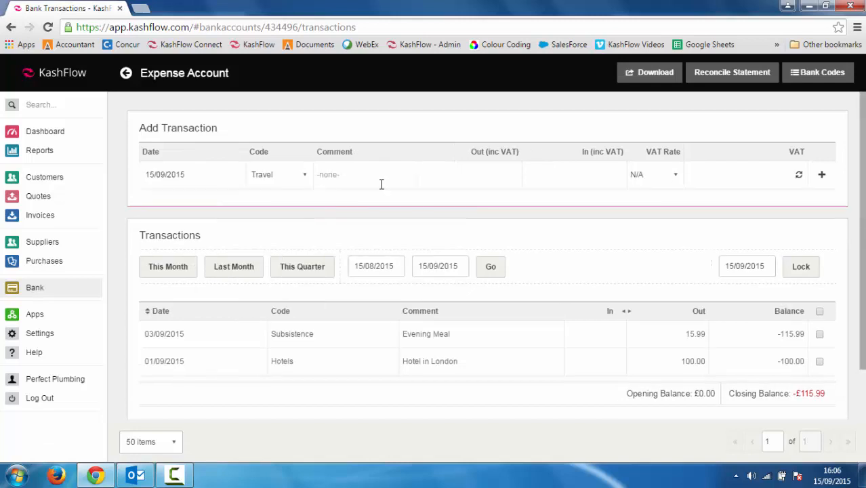
Step: Comment the travel transaction "Train to London" with 100 going out at 20% VAT, and record it
type("Tra")
key("Tab")
key("Tab")
type("20")
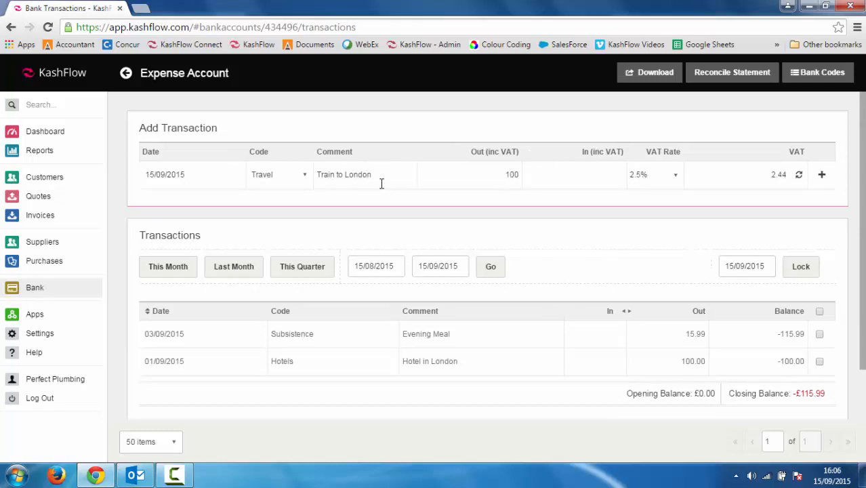
key("Tab")
left_click(823, 176)
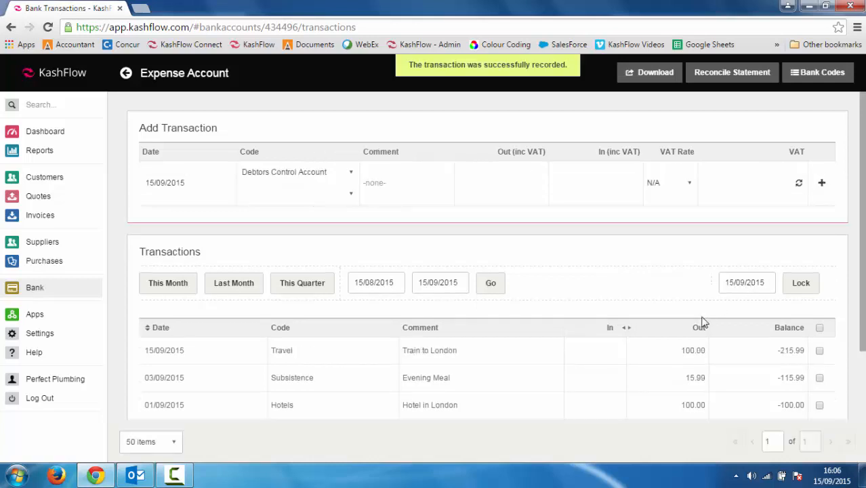
Step: Review the Expense Account's balance in its transaction list, the bank accounts overview and the dashboard
scroll(863, 199, "down", 1)
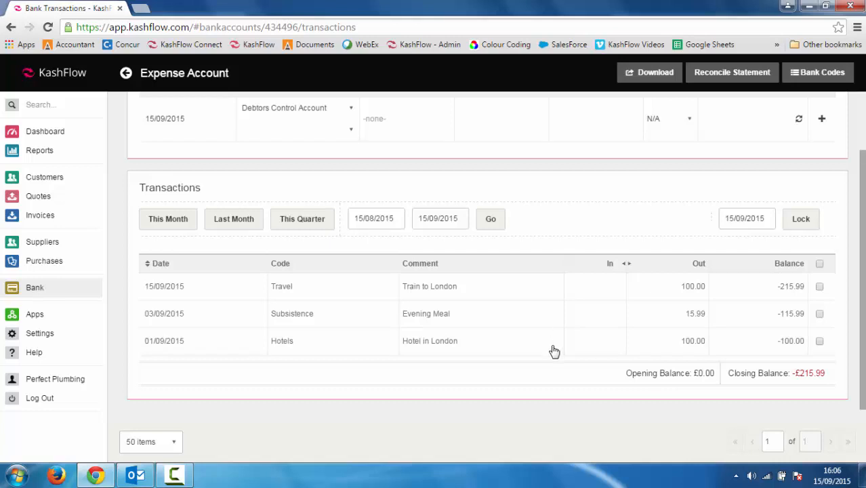
left_click(39, 289)
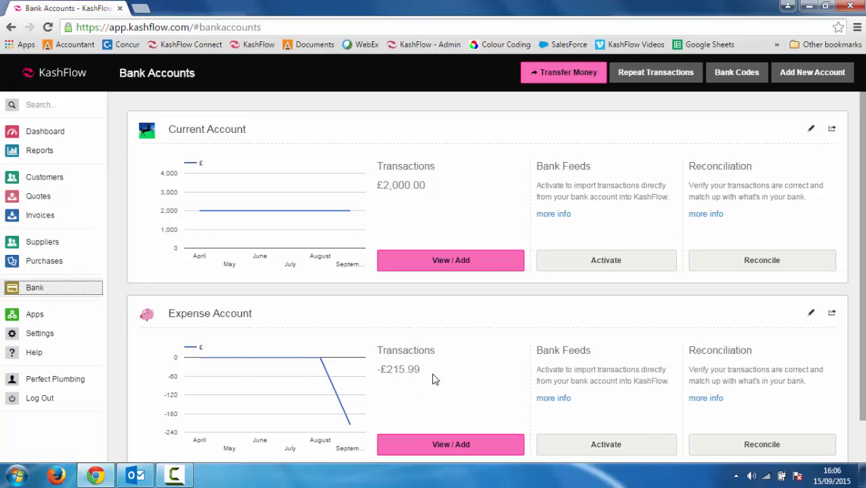
left_click(54, 132)
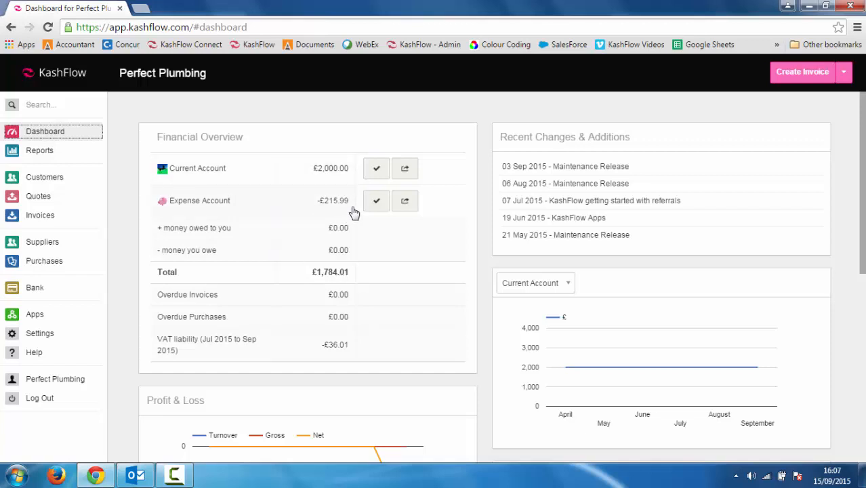
Step: Transfer 215.99 from the Current Account to the Expense Account with the comment "Clear off Expenses"
left_click(35, 287)
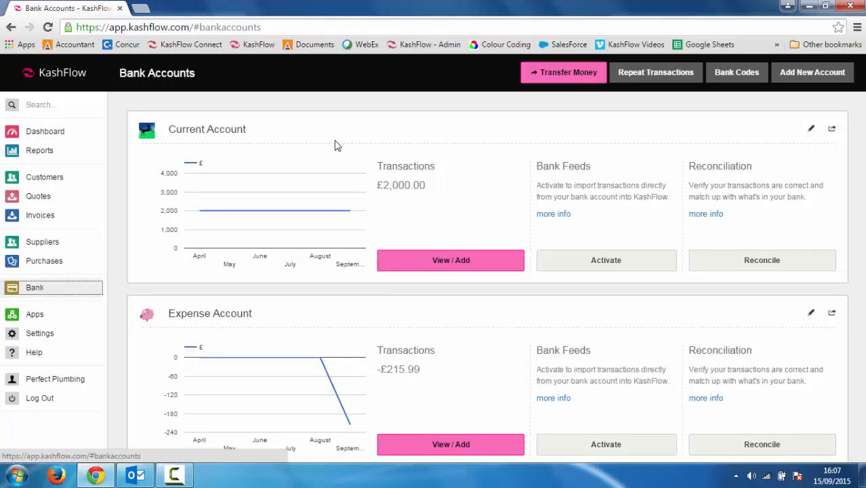
left_click(555, 80)
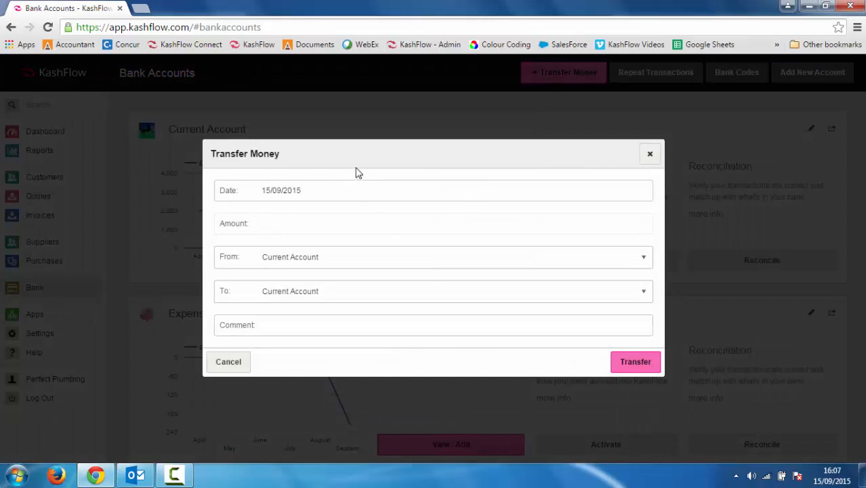
left_click_drag(355, 170, 441, 163)
left_click(433, 174)
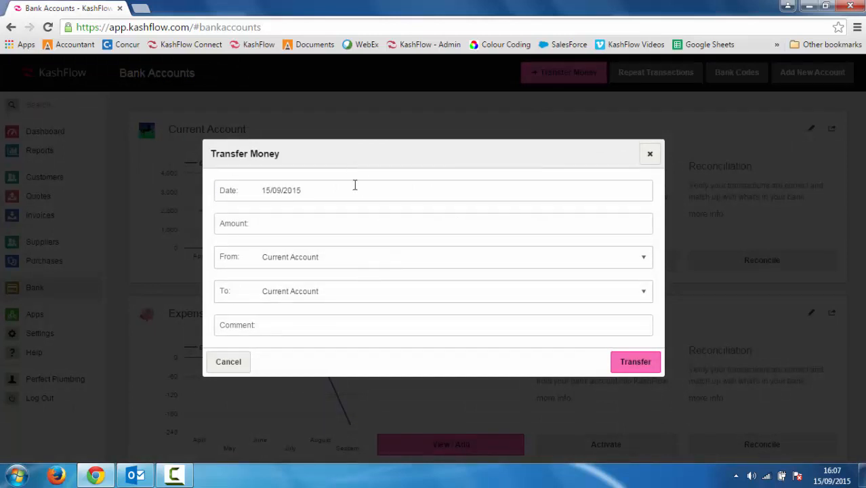
type("215.99")
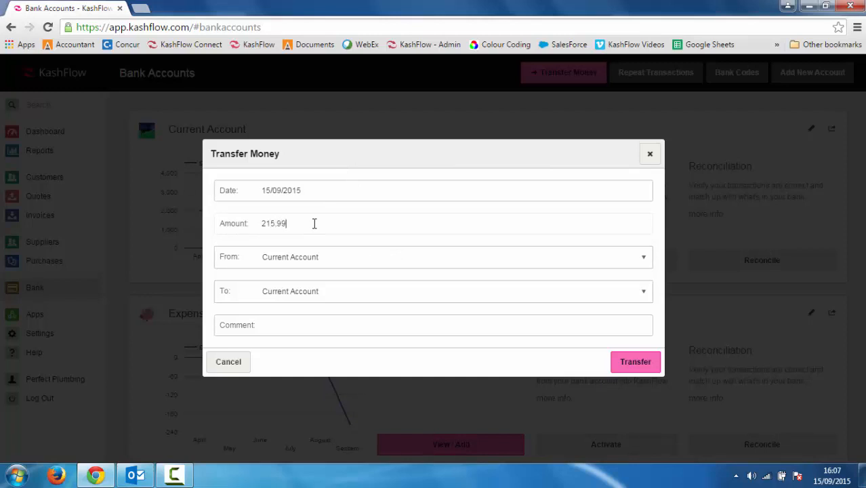
left_click(319, 294)
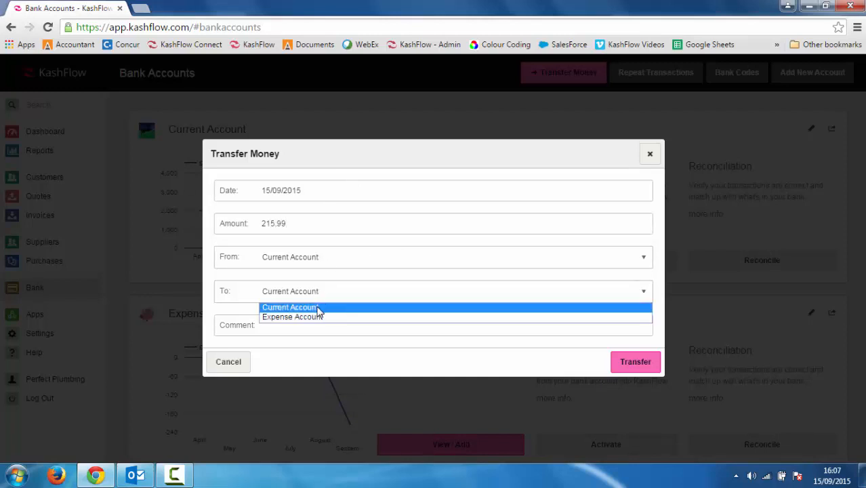
left_click(318, 316)
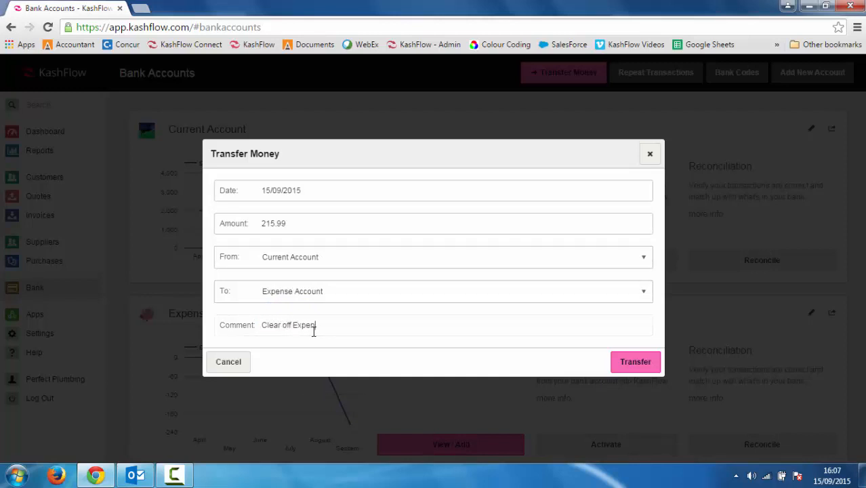
left_click(629, 363)
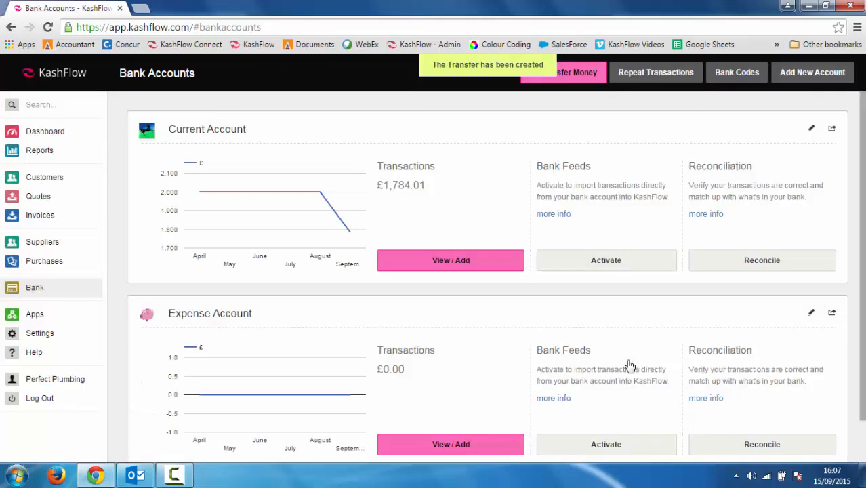
Step: Check the transfer in the transaction lists of the Expense Account and the Current Account, and return to the dashboard
scroll(734, 276, "down", 1)
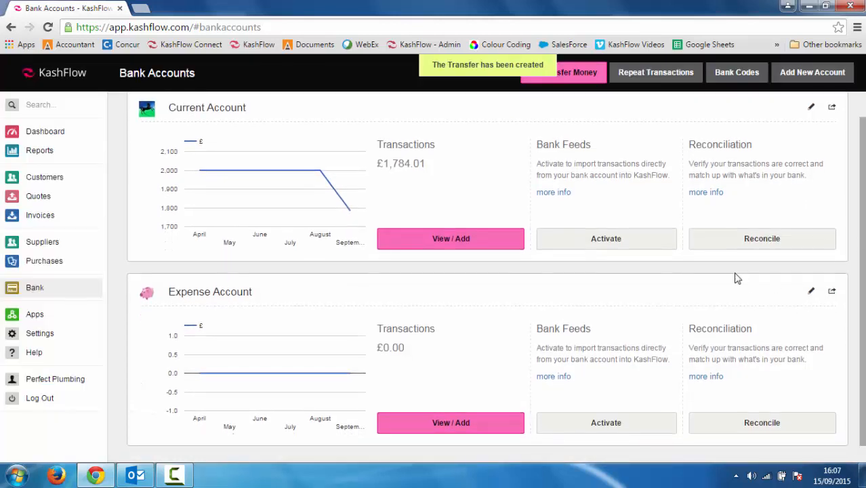
left_click(433, 423)
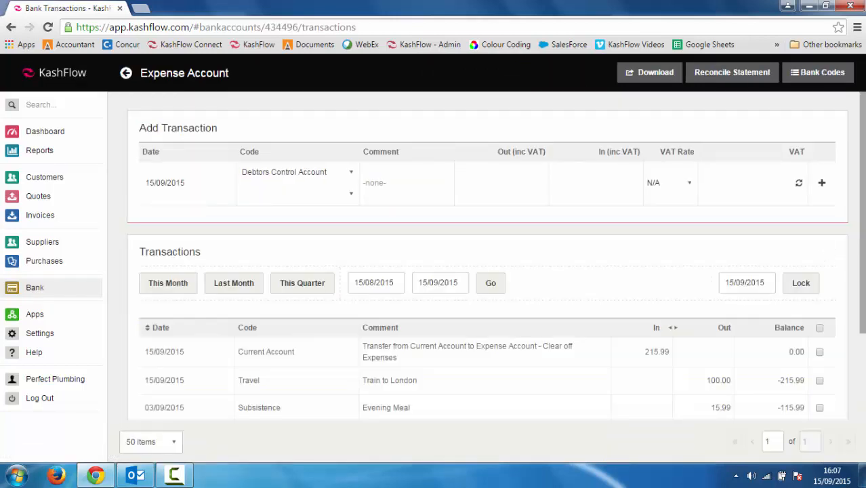
scroll(628, 230, "down", 2)
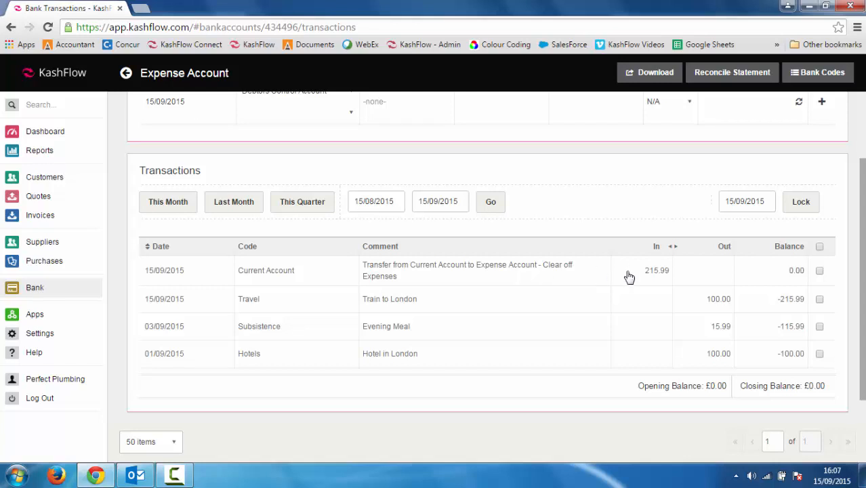
left_click(126, 75)
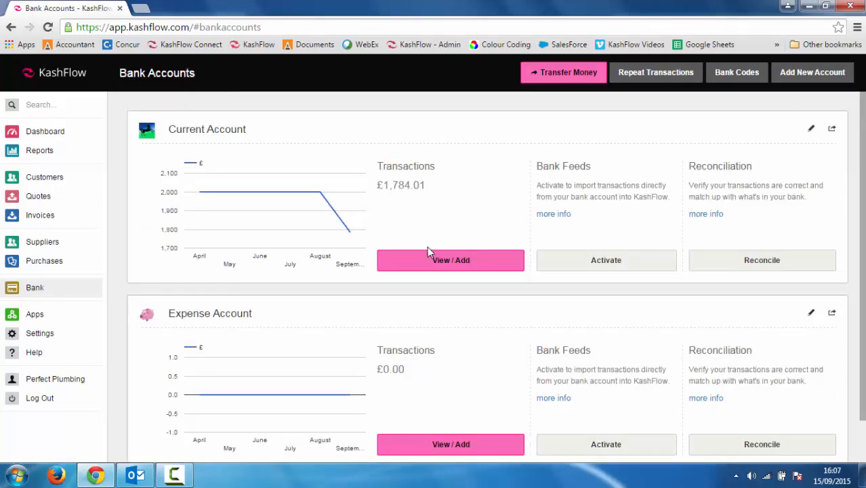
left_click(438, 263)
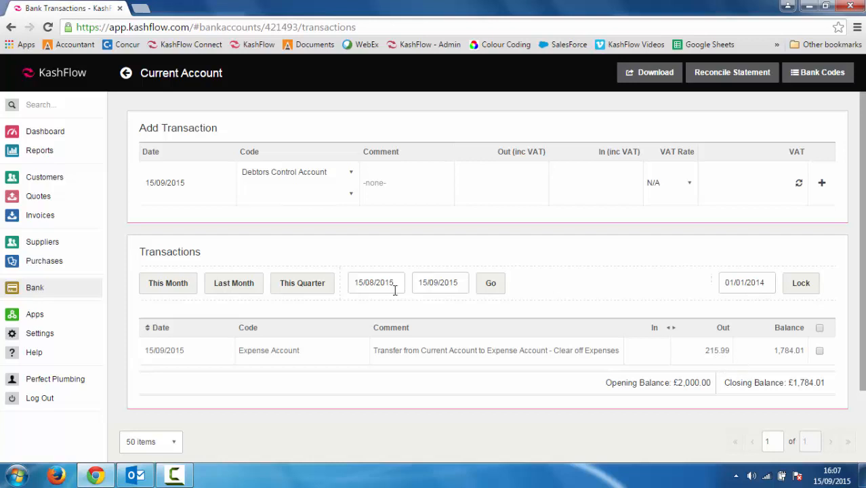
left_click(52, 131)
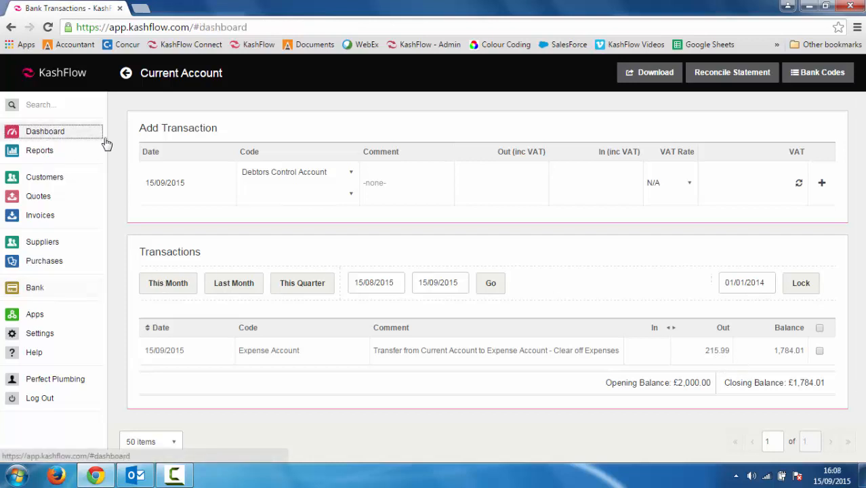